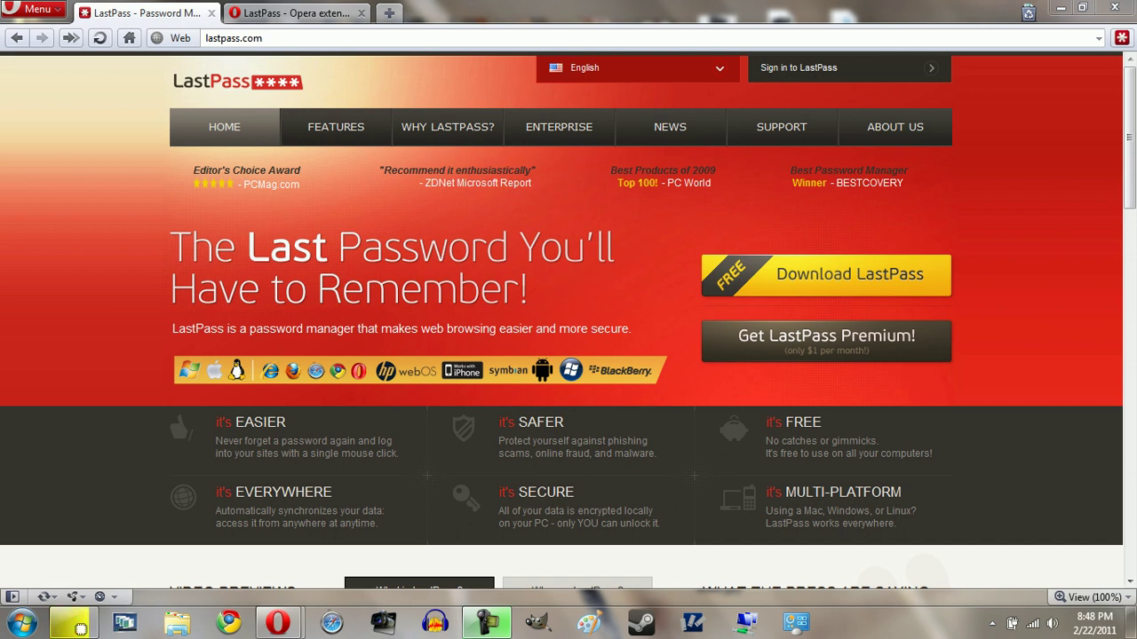
Step: Switch to the LastPass page on Opera extensions and dismiss the Windows color scheme prompt
{"action": "key", "text": "ctrl+Tab"}
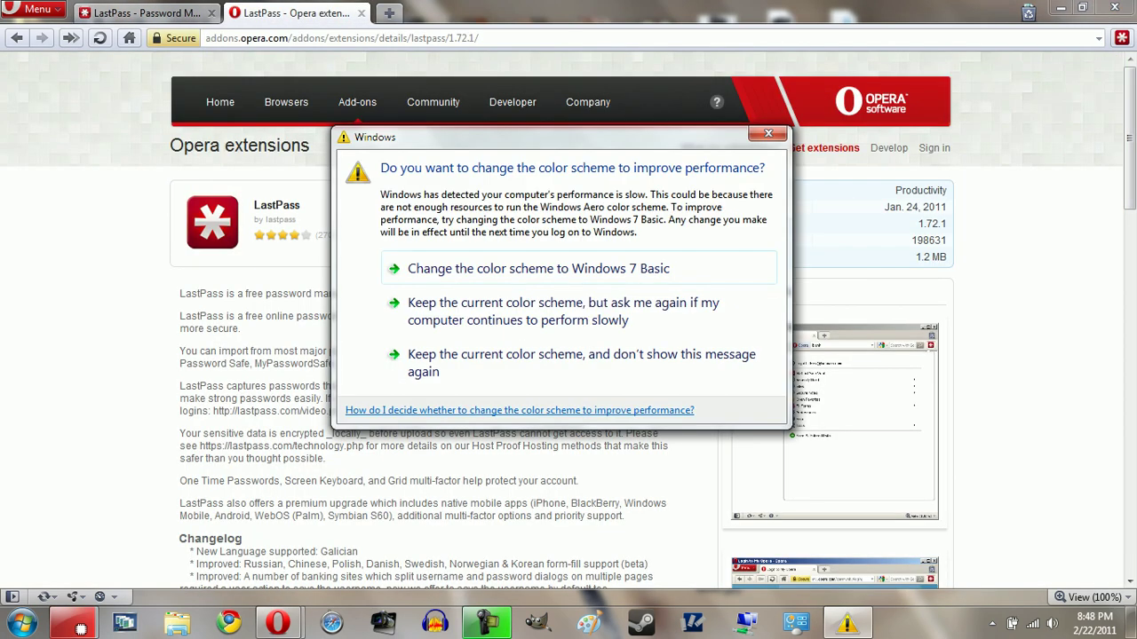
{"action": "left_click", "coordinate": [768, 133]}
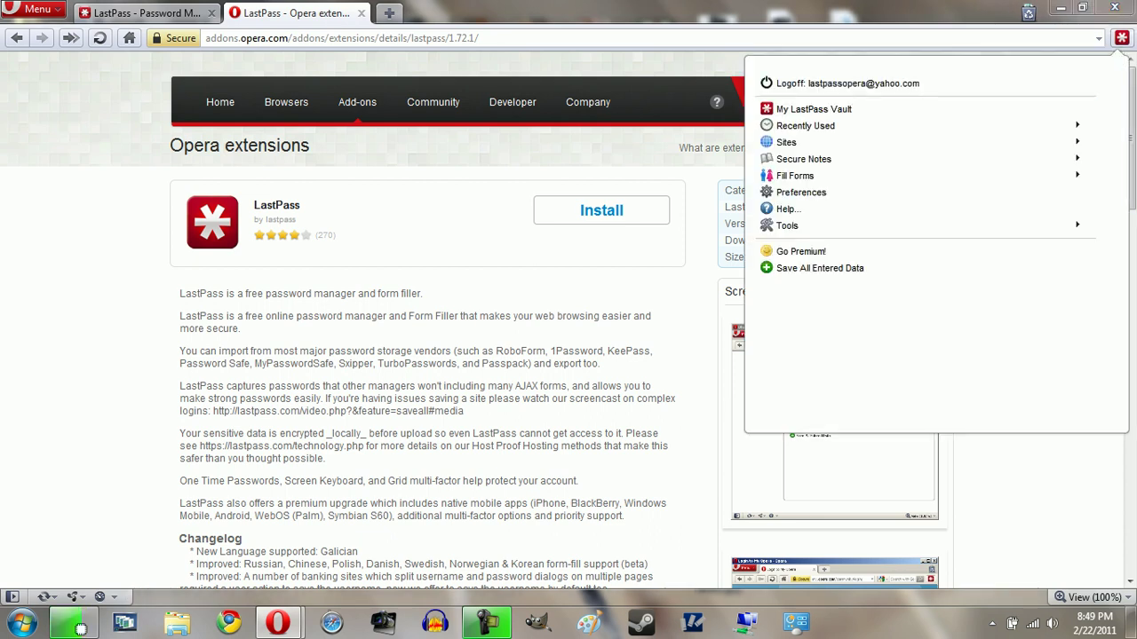
Step: Open the LastPass secure password generator and show its advanced options
{"action": "key", "text": "Down"}
{"action": "left_click", "coordinate": [787, 225]}
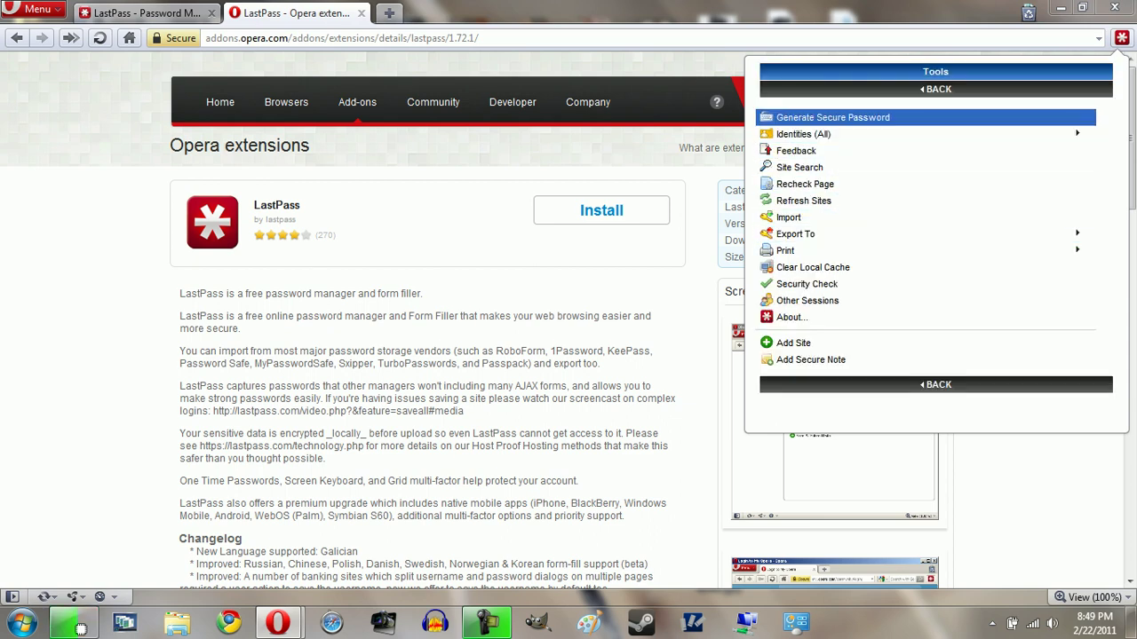
{"action": "key", "text": "Return"}
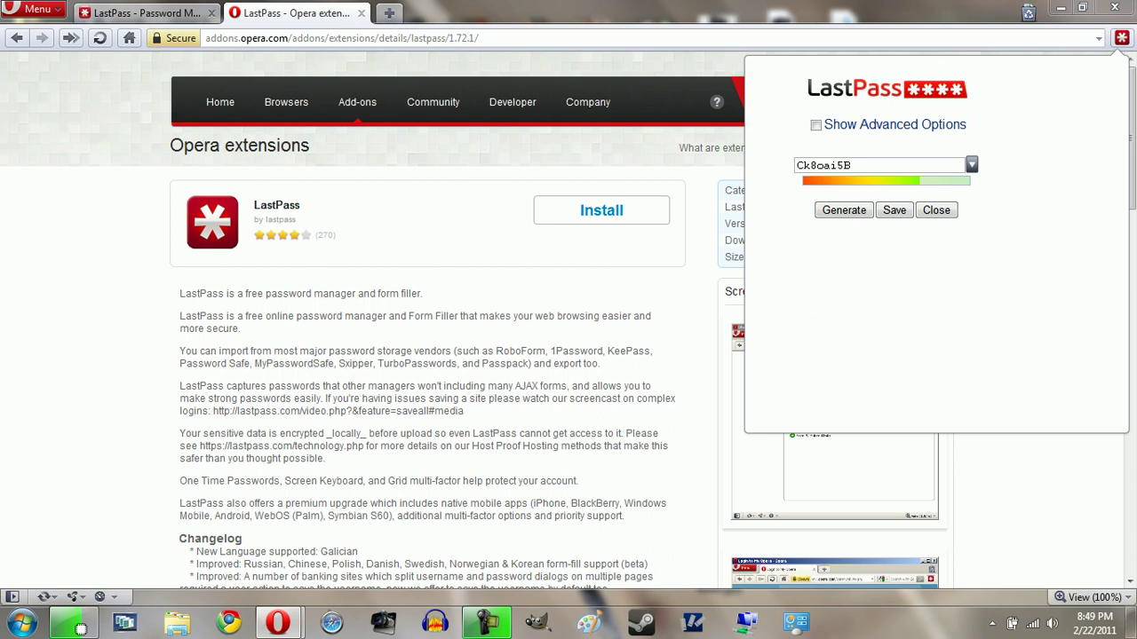
{"action": "key", "text": "space"}
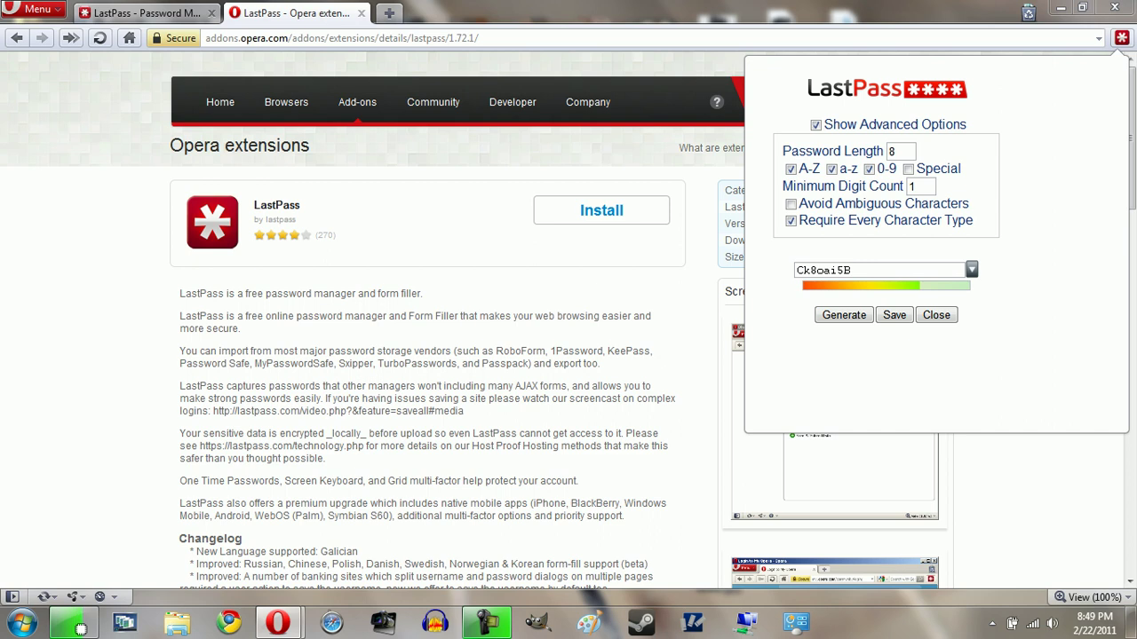
Step: Generate a password with length 15 and special characters included, and save it
{"action": "key", "text": "BackSpace"}
{"action": "type", "text": "15"}
{"action": "key", "text": "space"}
{"action": "key", "text": "Return"}
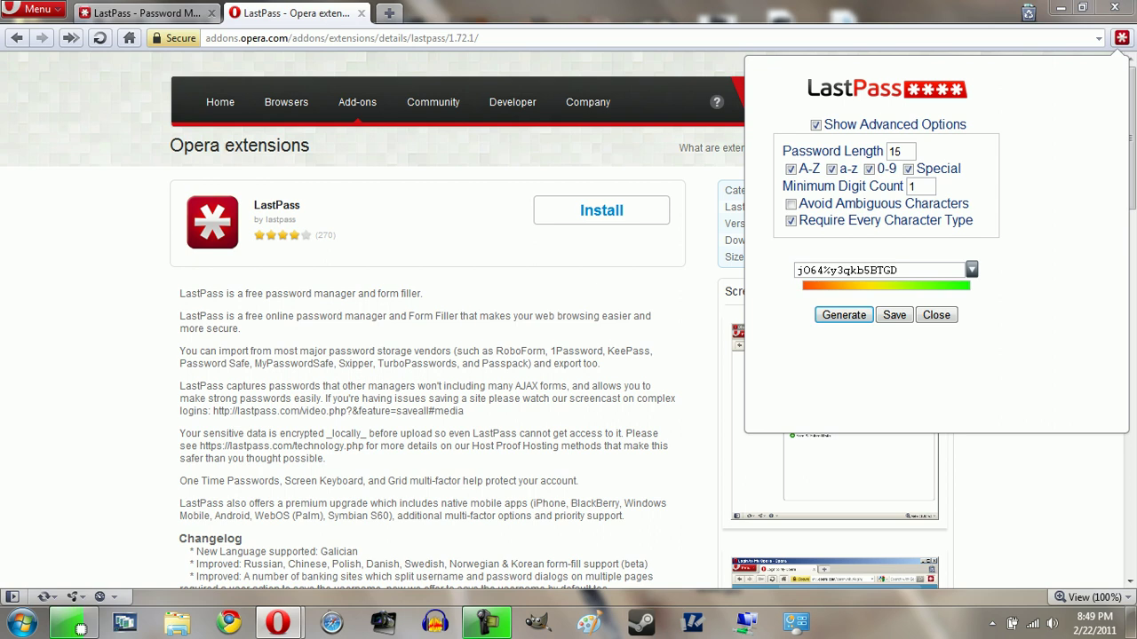
{"action": "key", "text": "Tab"}
{"action": "key", "text": "Return"}
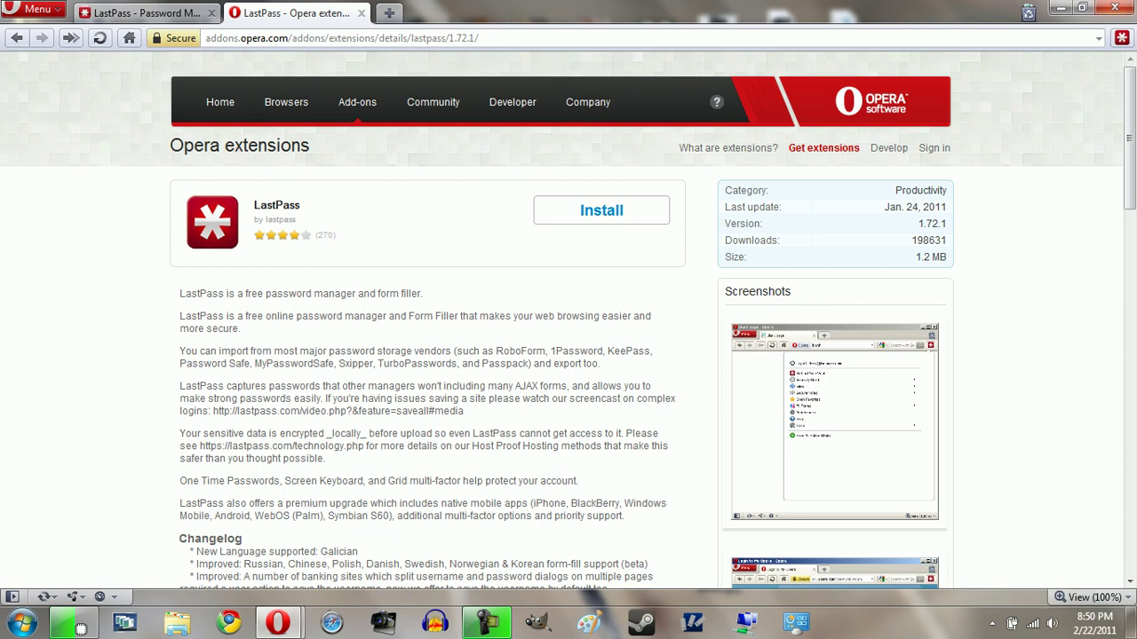
Step: Examine the commands in the LastPass extension's Tools list from Generate Secure Password to Security Check, dismissing the Windows color scheme prompt
{"action": "left_click", "coordinate": [1122, 38]}
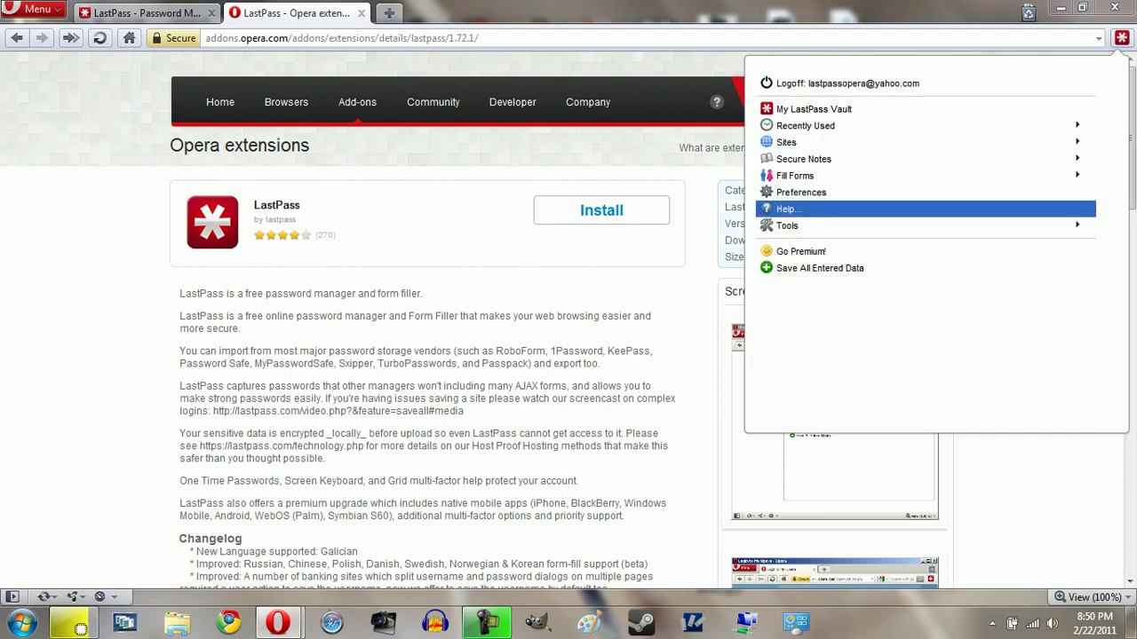
{"action": "key", "text": "Down"}
{"action": "key", "text": "Right"}
{"action": "key", "text": "Up"}
{"action": "key", "text": "Up"}
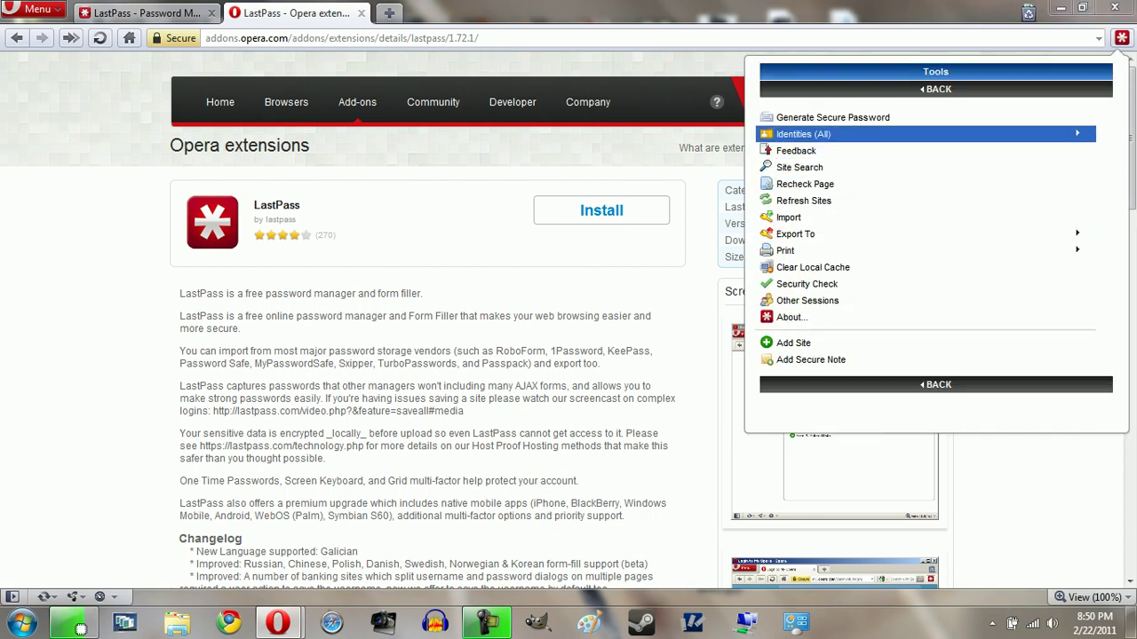
{"action": "key", "text": "Down"}
{"action": "key", "text": "Down"}
{"action": "key", "text": "Down"}
{"action": "key", "text": "Down"}
{"action": "key", "text": "Down"}
{"action": "key", "text": "Down"}
{"action": "key", "text": "Down"}
{"action": "key", "text": "Down"}
{"action": "key", "text": "Down"}
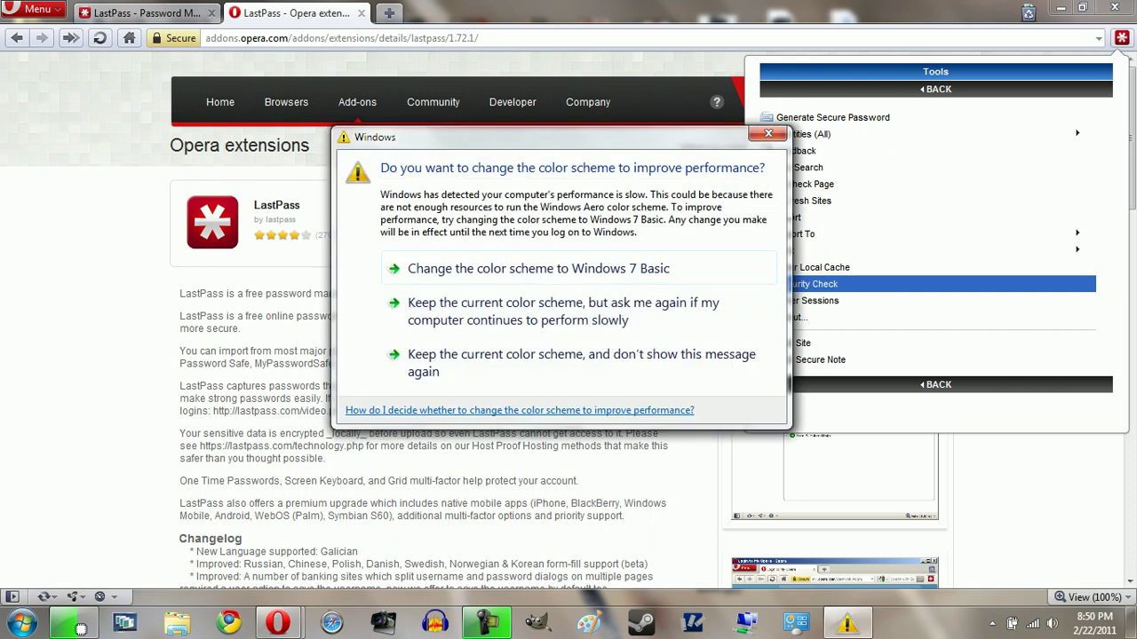
{"action": "key", "text": "Escape"}
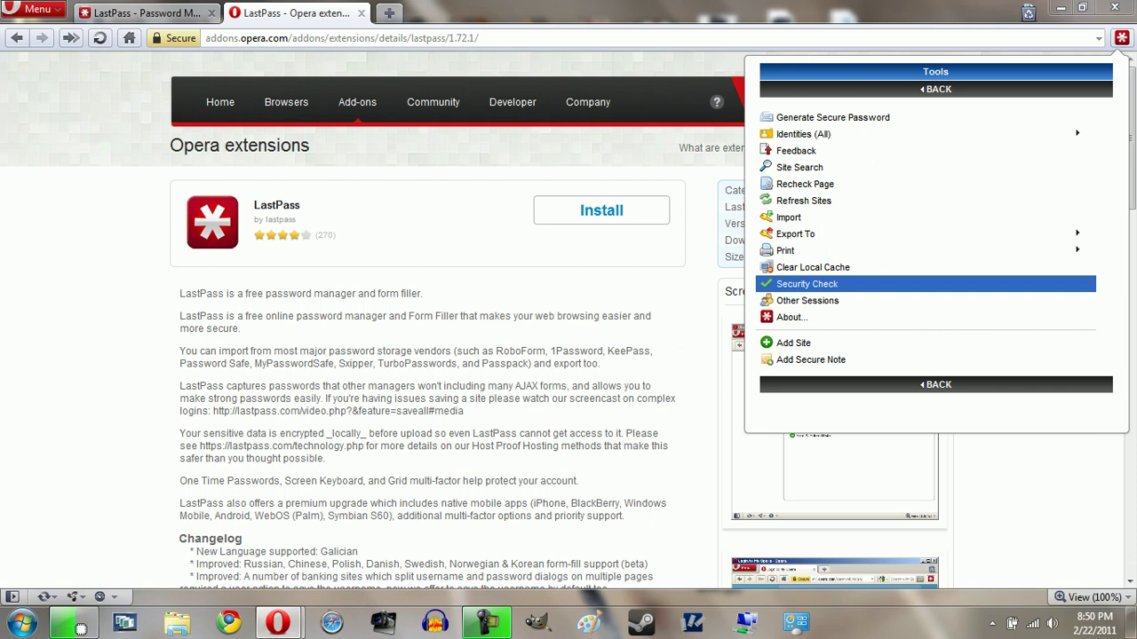
Step: Open My LastPass Vault from the extension and open the login.yahoo.com entry for editing
{"action": "key", "text": "Home"}
{"action": "key", "text": "Left"}
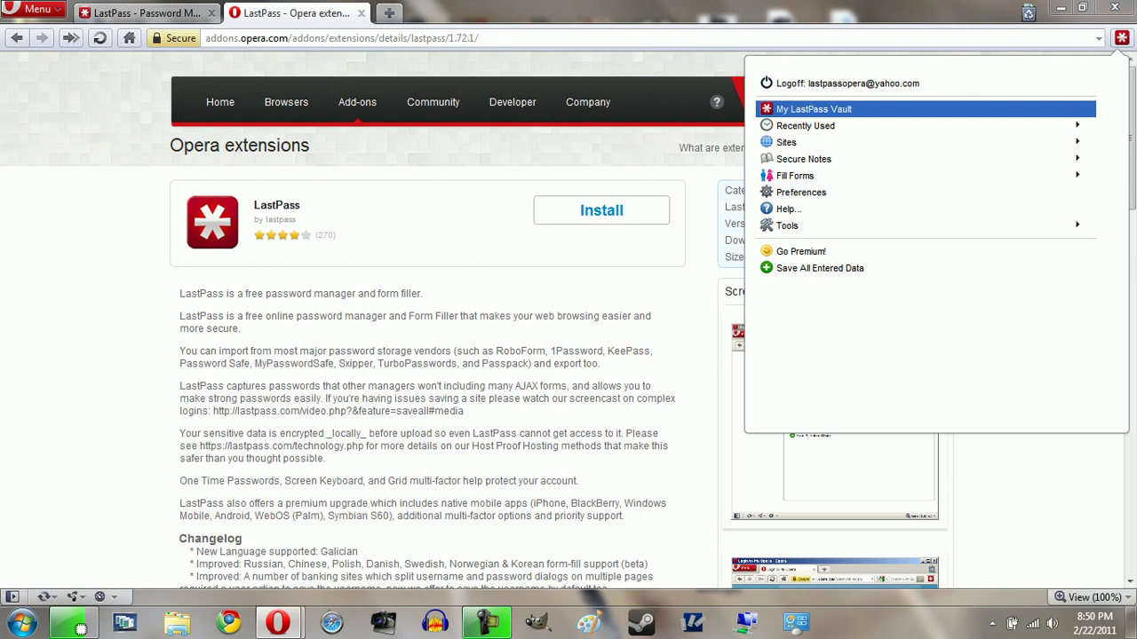
{"action": "key", "text": "Return"}
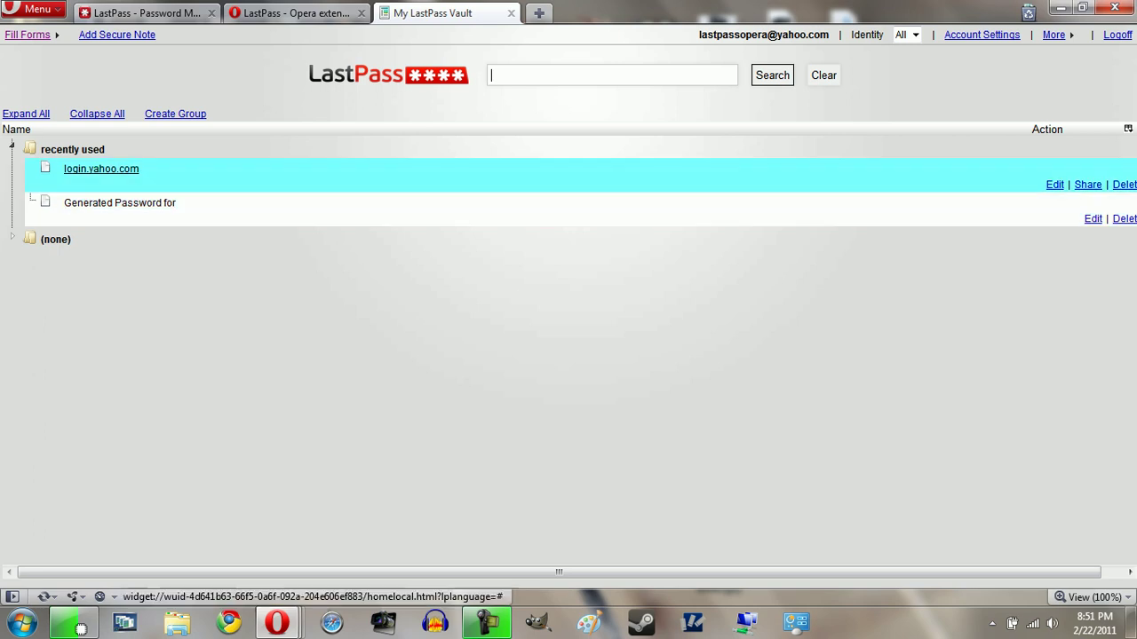
{"action": "left_click", "coordinate": [101, 169]}
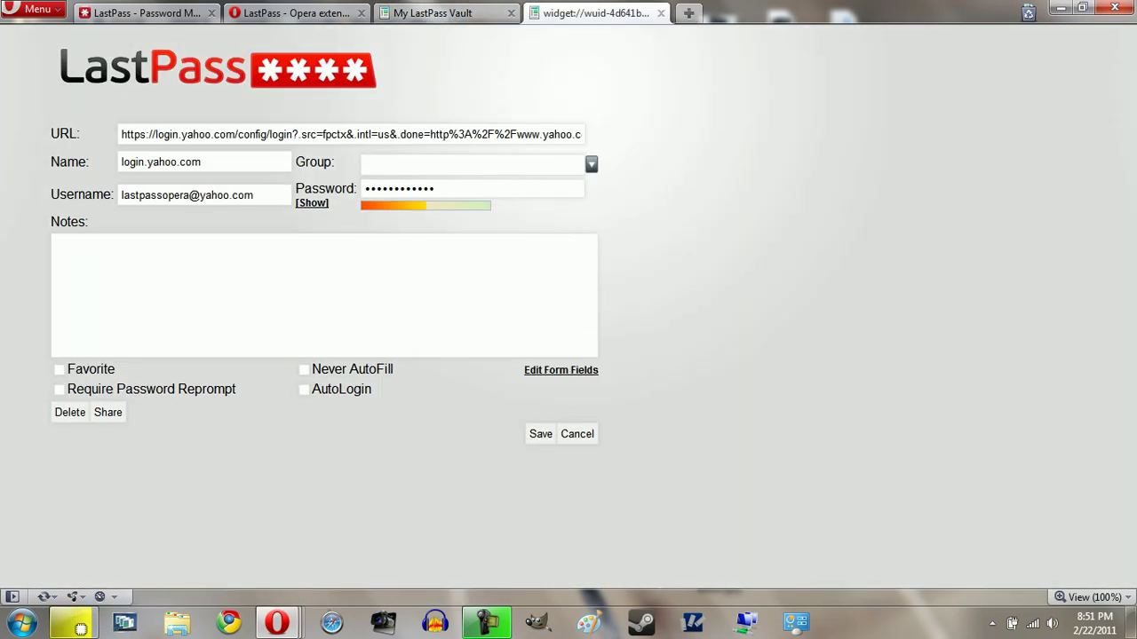